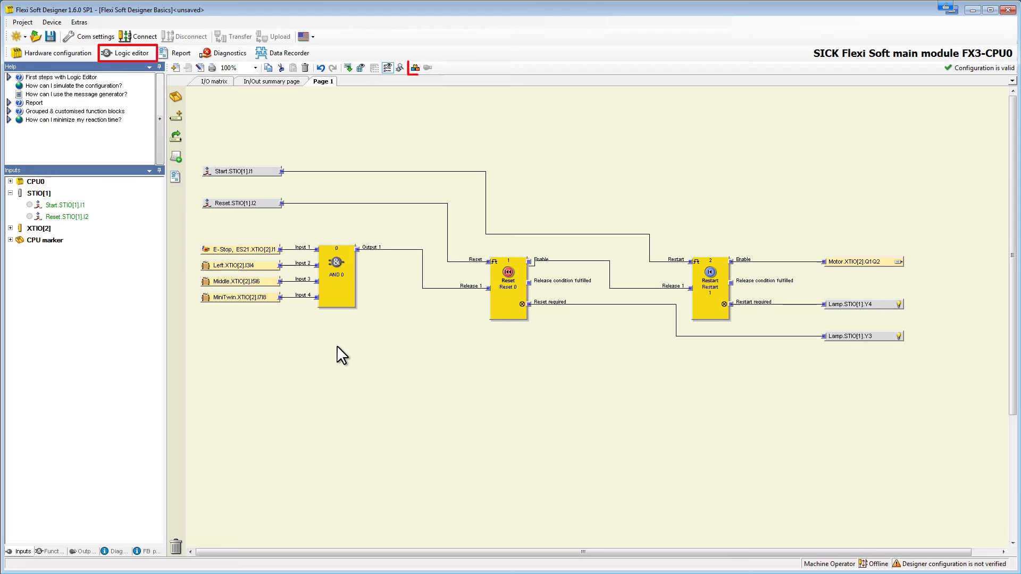
# Start the simulation in simulation mode and switch the E-Stop input on
pyautogui.click(415, 68)
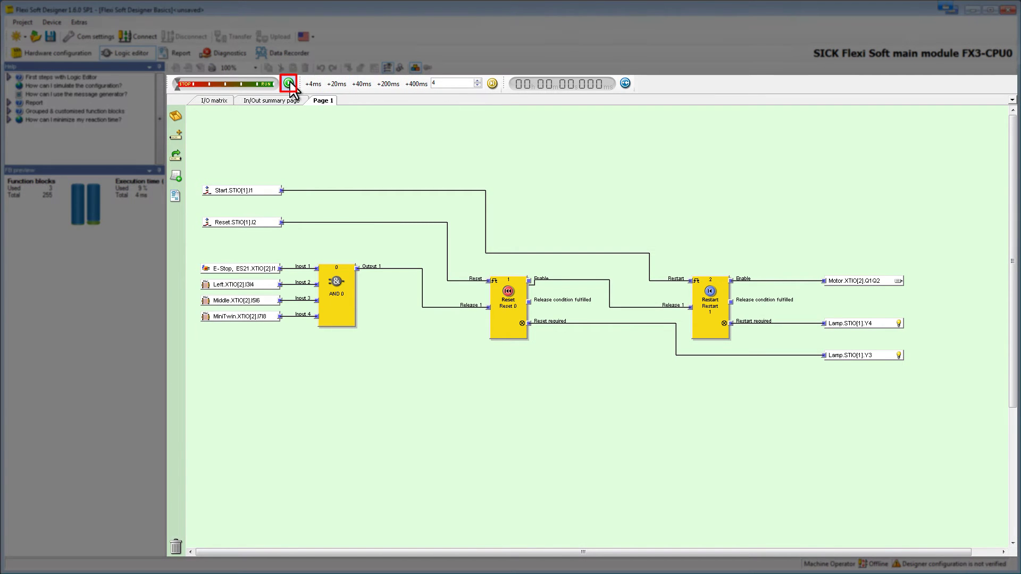
pyautogui.click(291, 86)
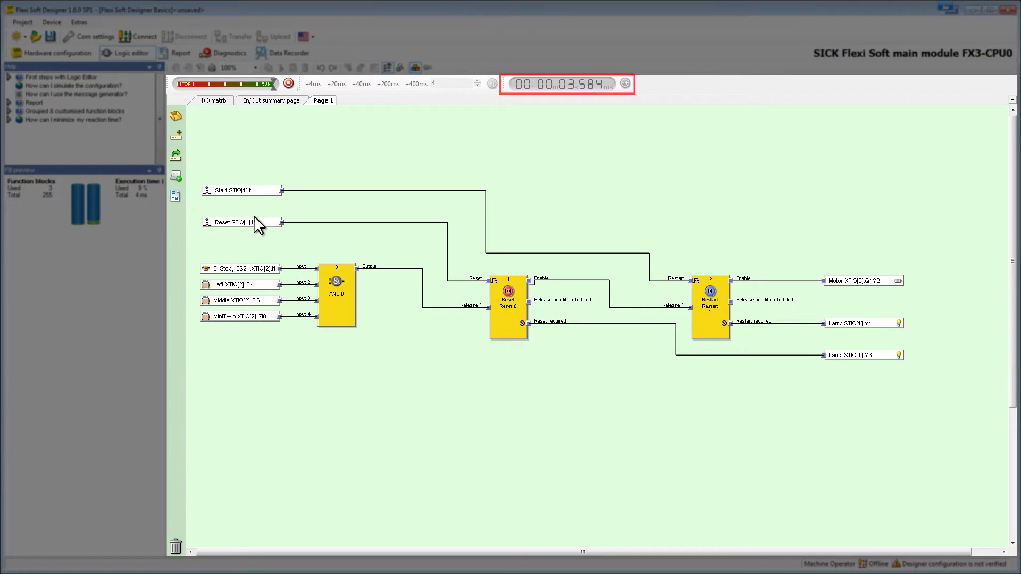
pyautogui.click(243, 268)
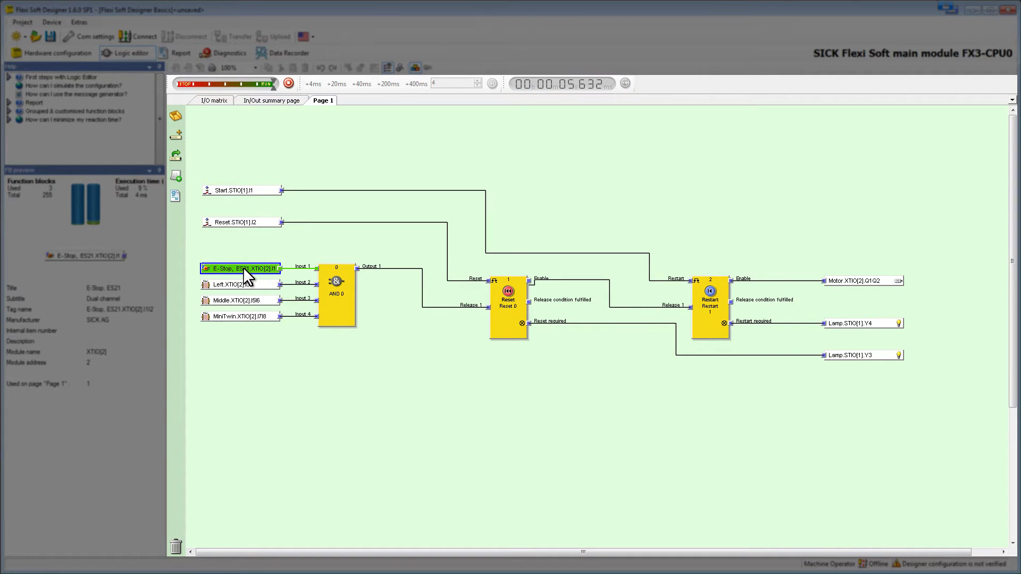
# Toggle E-Stop off and on, then activate the Left, Middle and MiniTwin inputs
pyautogui.click(243, 268)
pyautogui.click(243, 267)
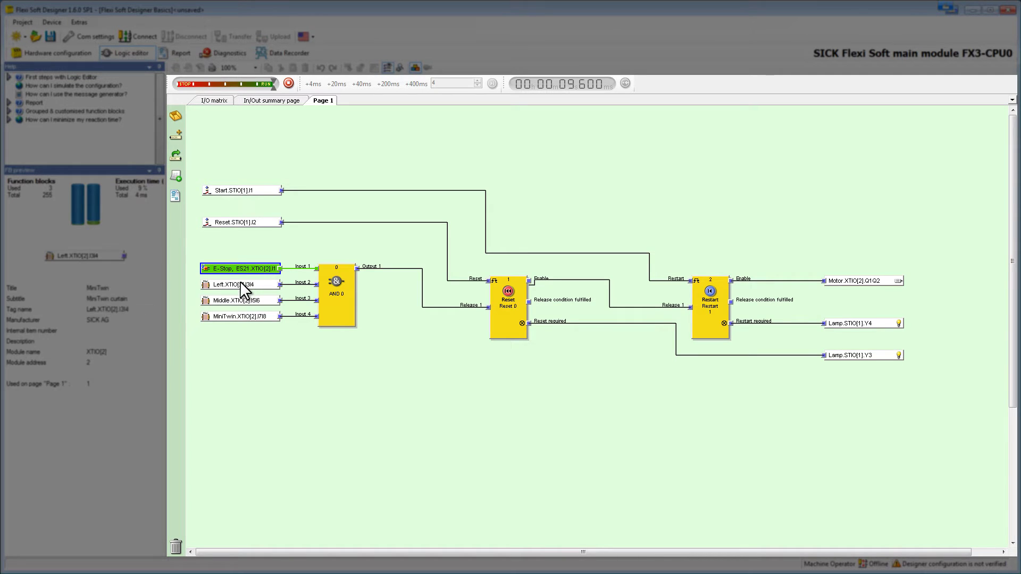
pyautogui.click(240, 282)
pyautogui.click(242, 299)
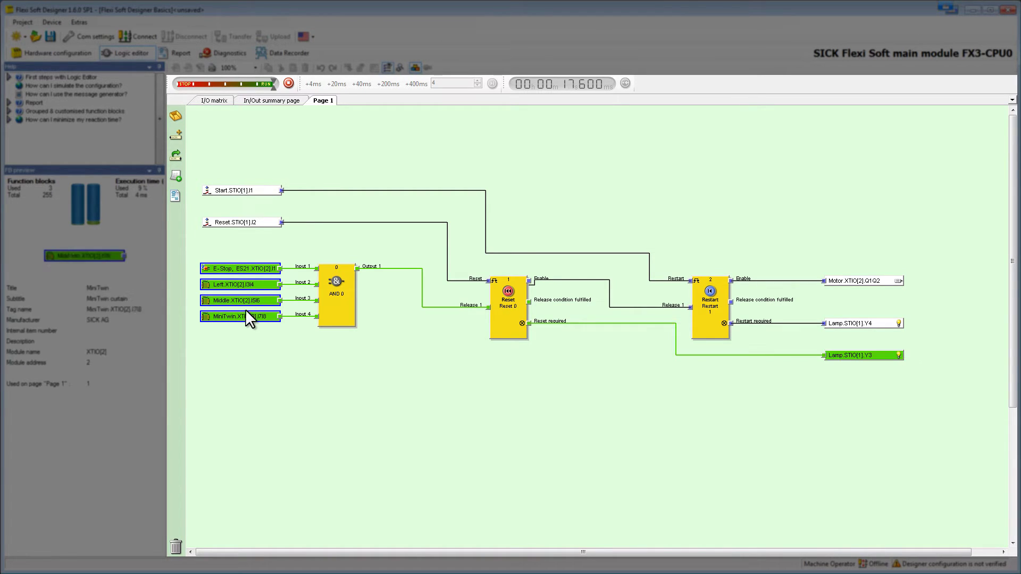
# Pulse Reset.STIO[1].I2, then Start.STIO[1].I1, to switch the Motor output on
pyautogui.click(241, 221)
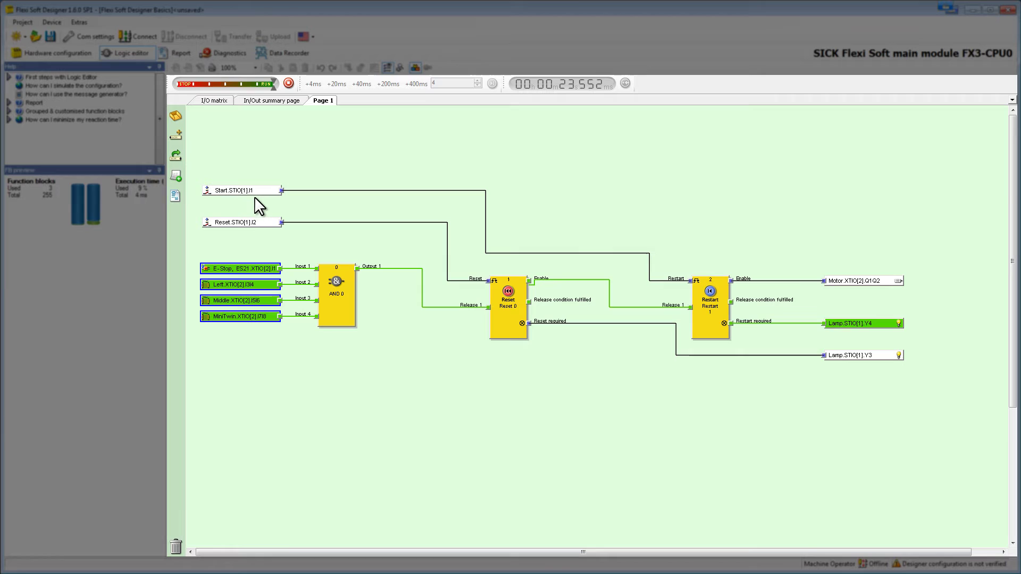
pyautogui.click(255, 191)
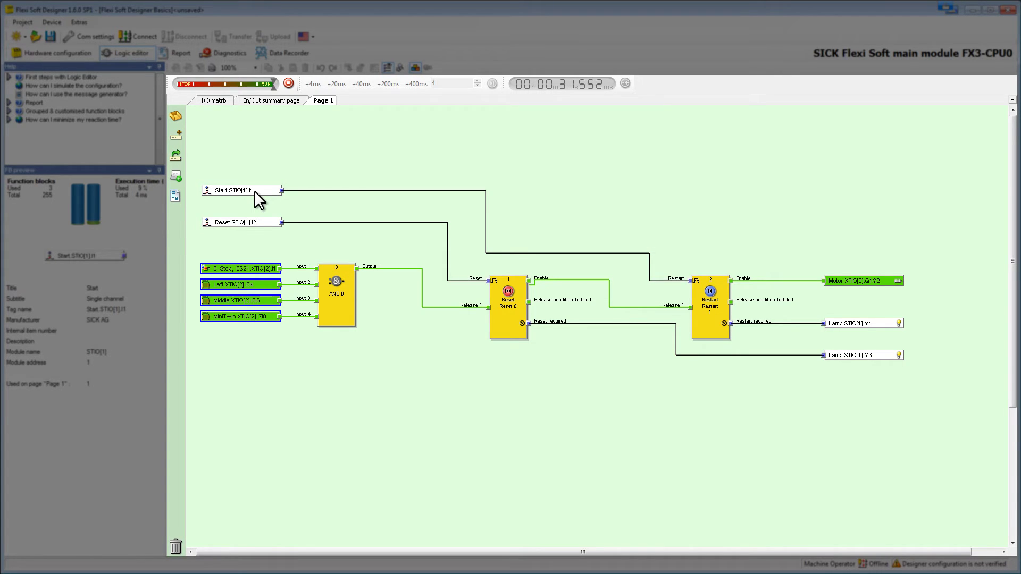
# Deactivate the E-Stop input, dropping the AND output and Motor output
pyautogui.click(222, 264)
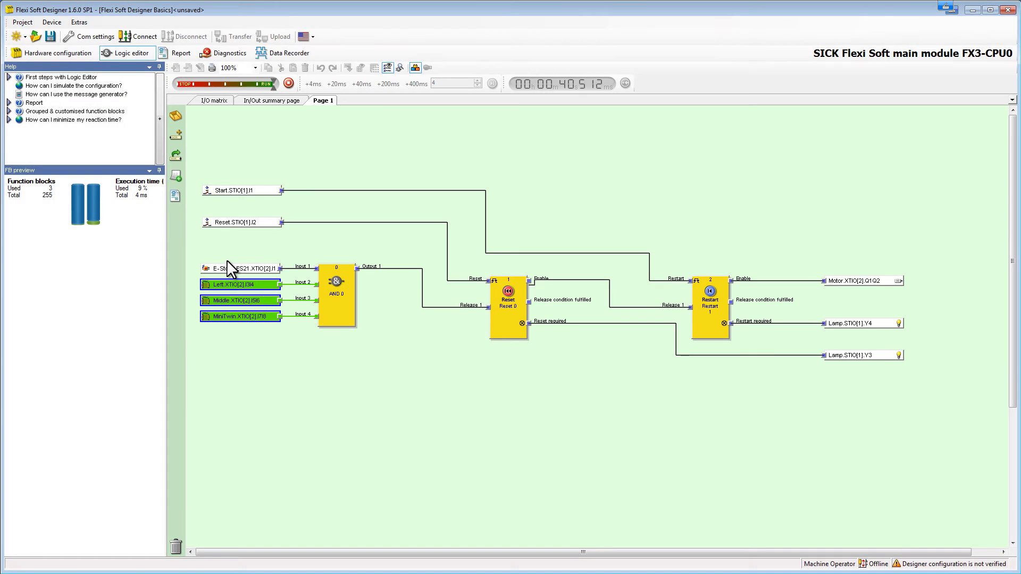
# Switch to the I/O matrix view and reactivate the E-Stop row
pyautogui.click(222, 107)
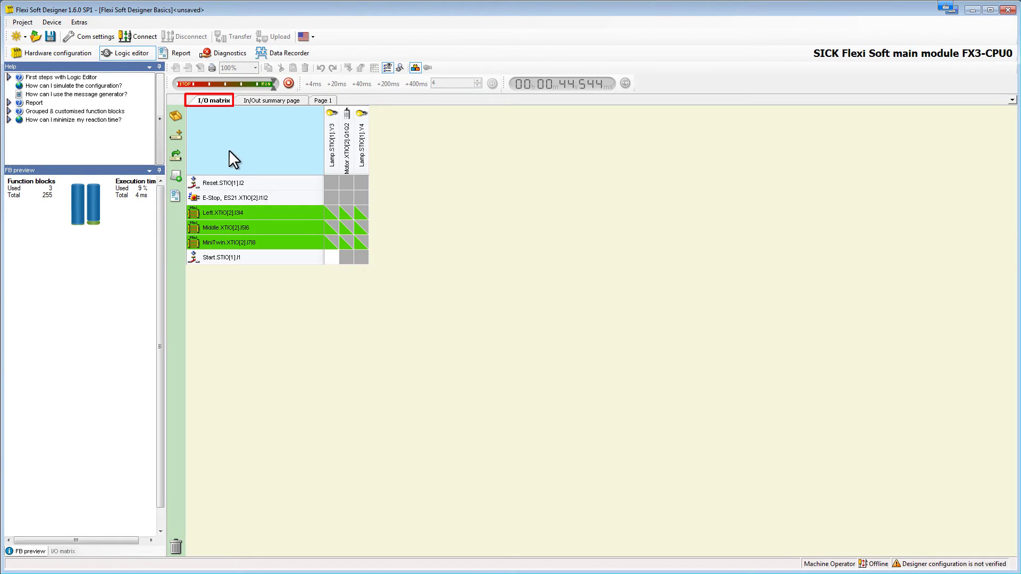
pyautogui.click(274, 197)
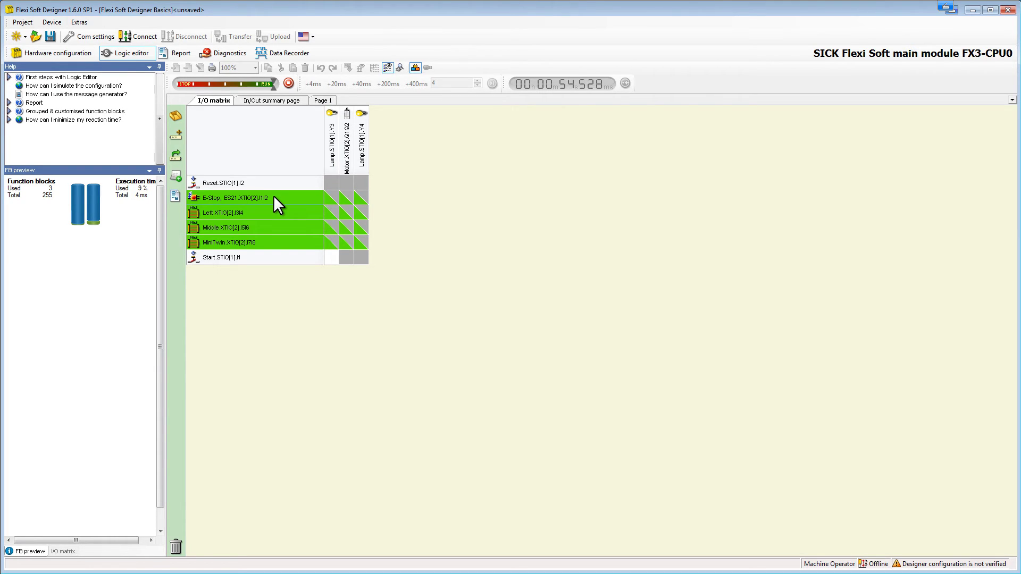
# Lower the simulation speed slider, then move it to STOP to pause at 58 seconds
pyautogui.click(226, 84)
pyautogui.click(181, 87)
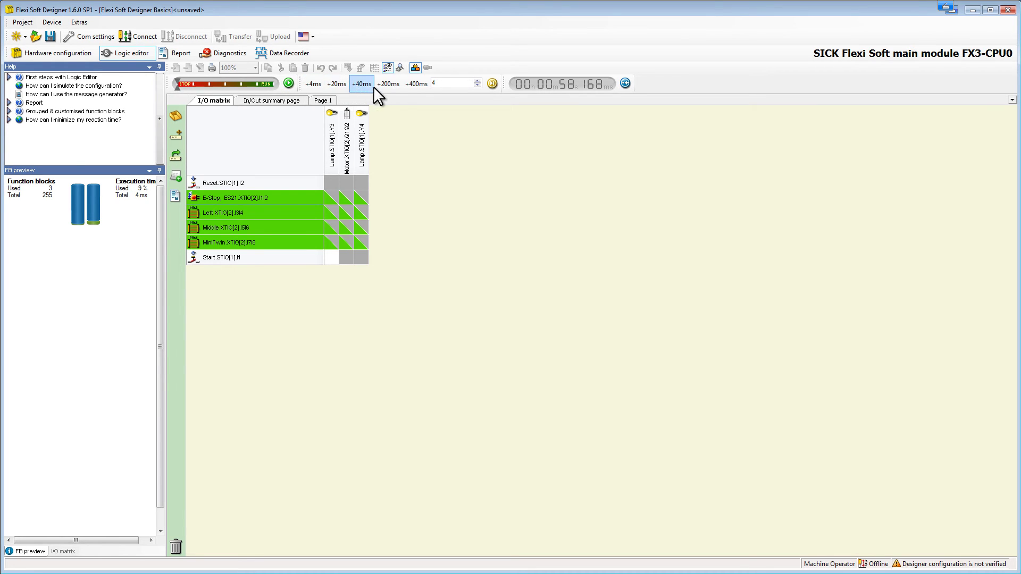
# Advance the paused simulation three 400 ms steps to about 59.4 s, activating Lamp Y3
pyautogui.click(412, 83)
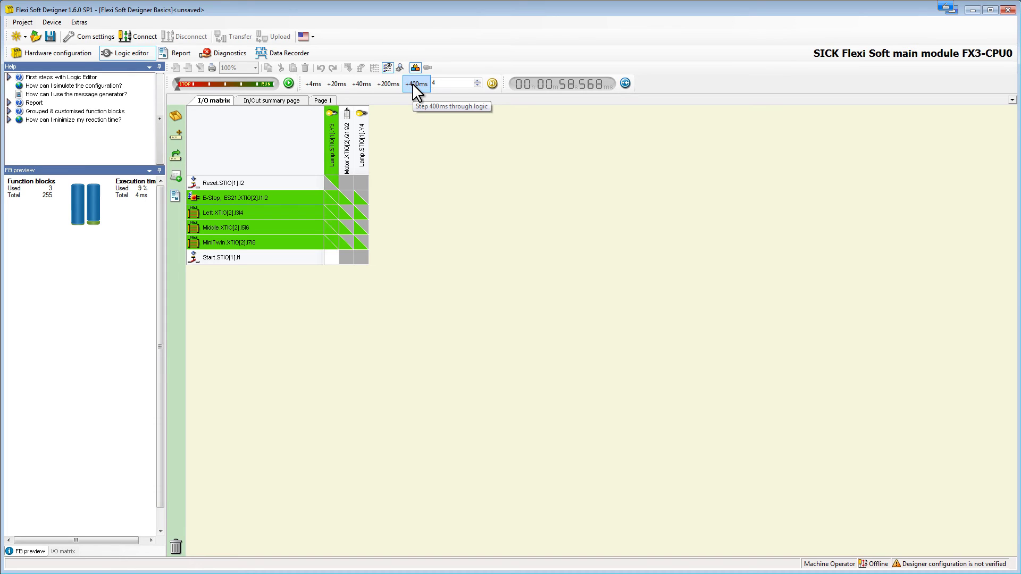
pyautogui.click(413, 84)
pyautogui.click(413, 83)
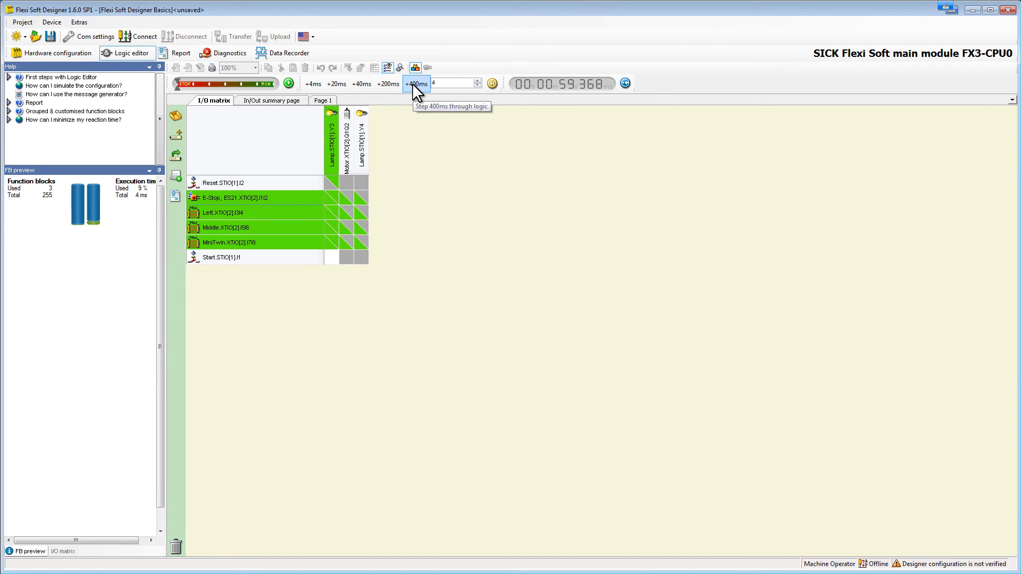